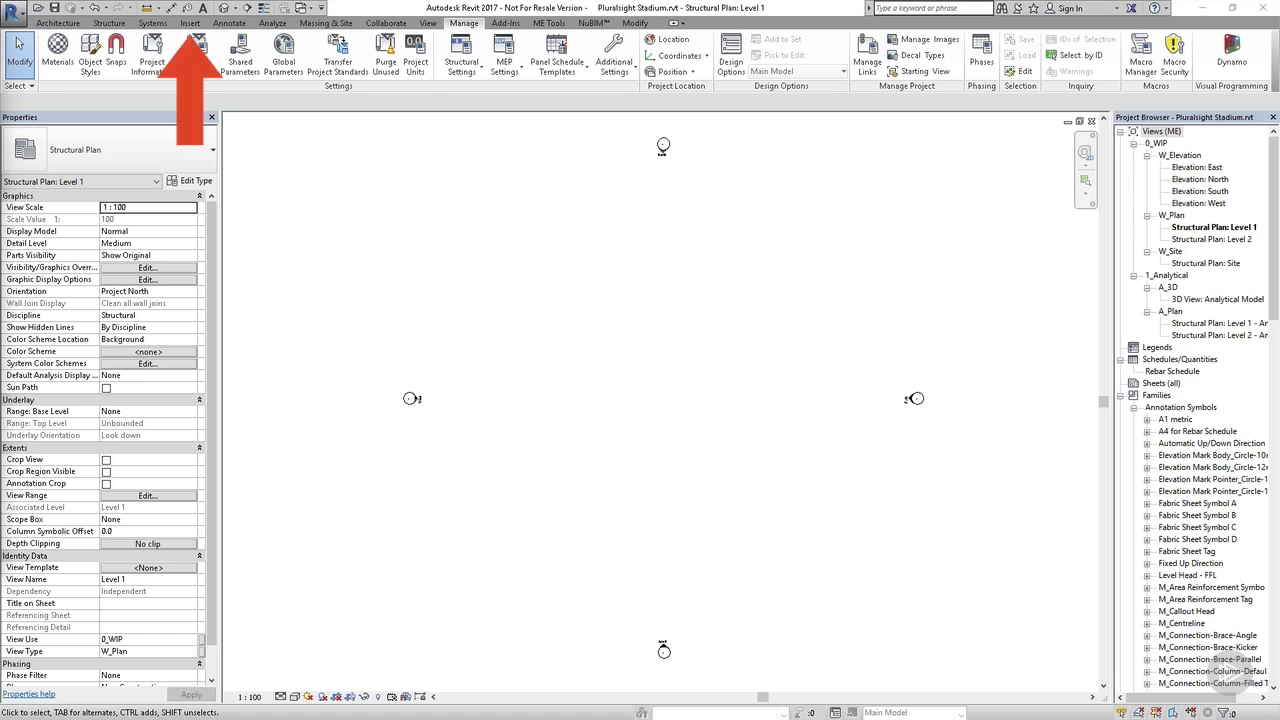
Link PLS_Stadium_Arch.rvt into the project using Auto - Origin to Origin positioning
click(188, 24)
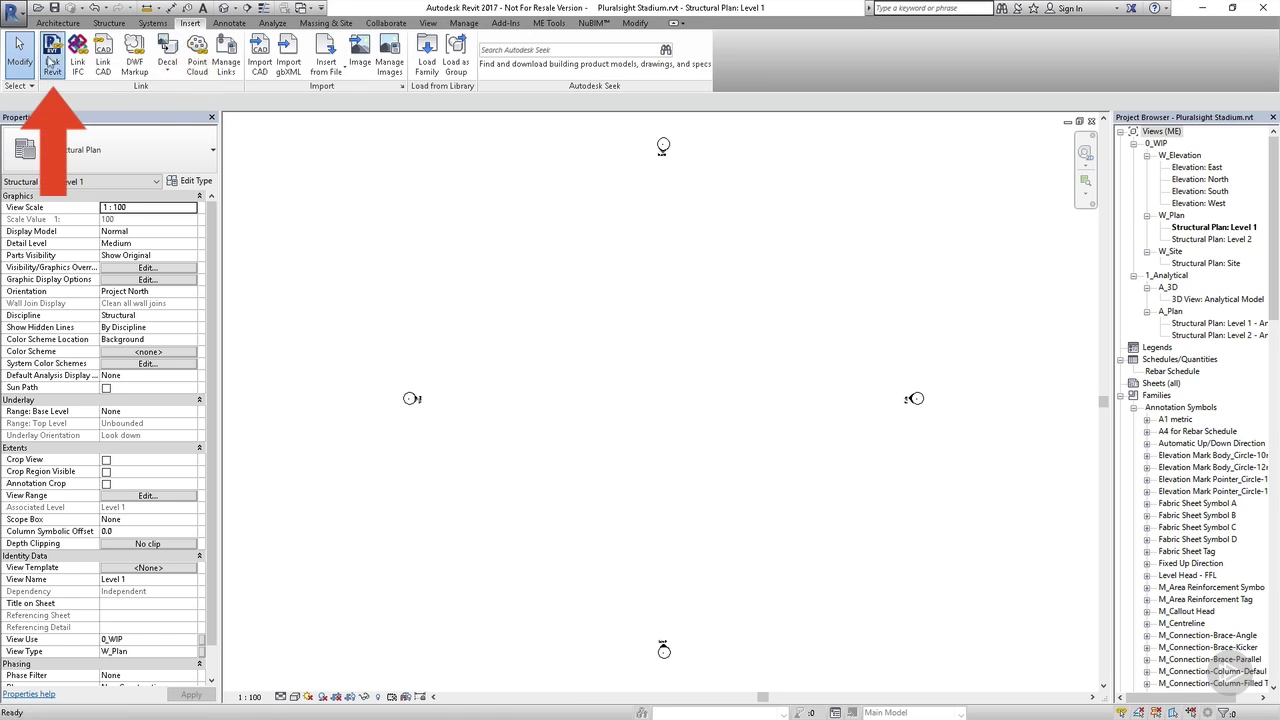
click(50, 62)
click(490, 280)
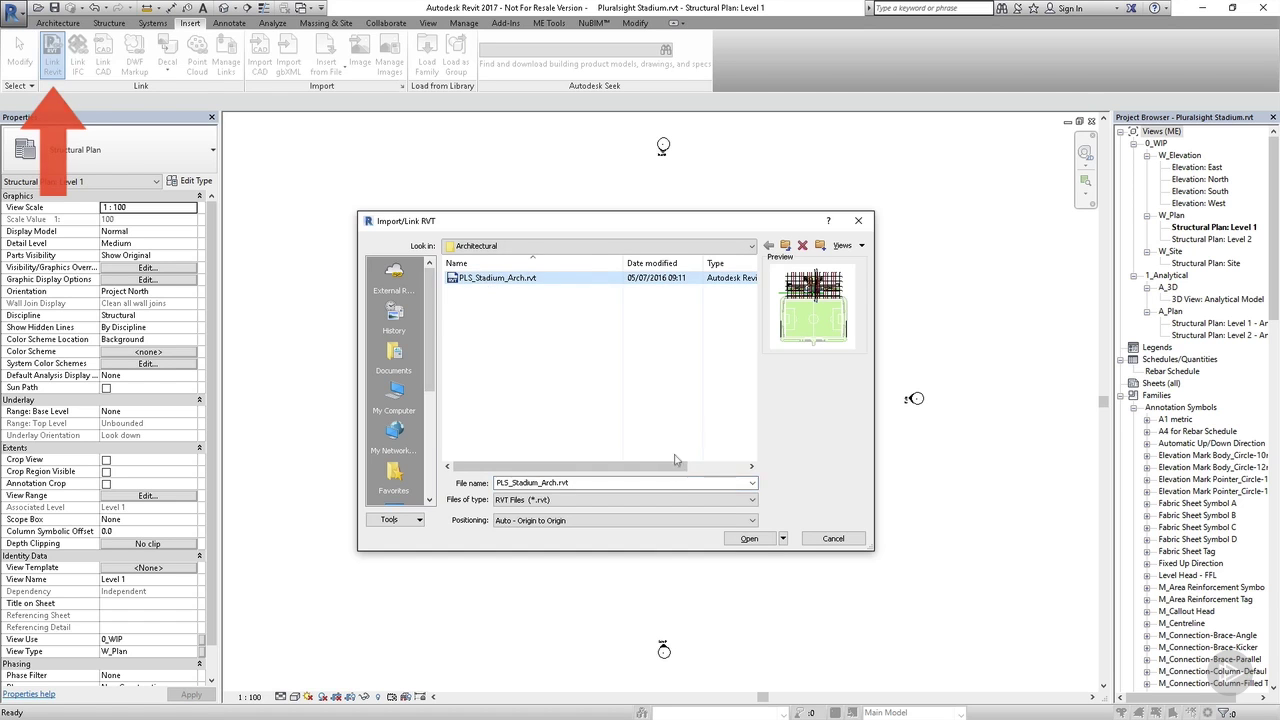
click(660, 520)
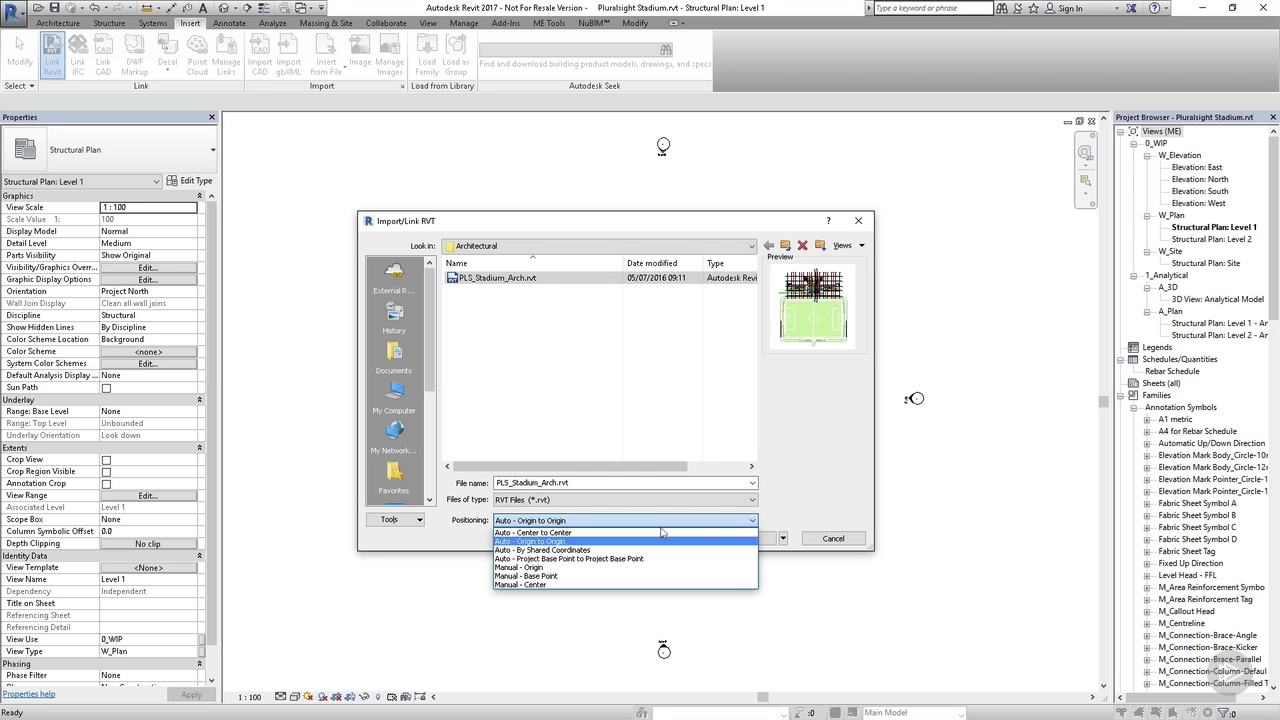
click(660, 528)
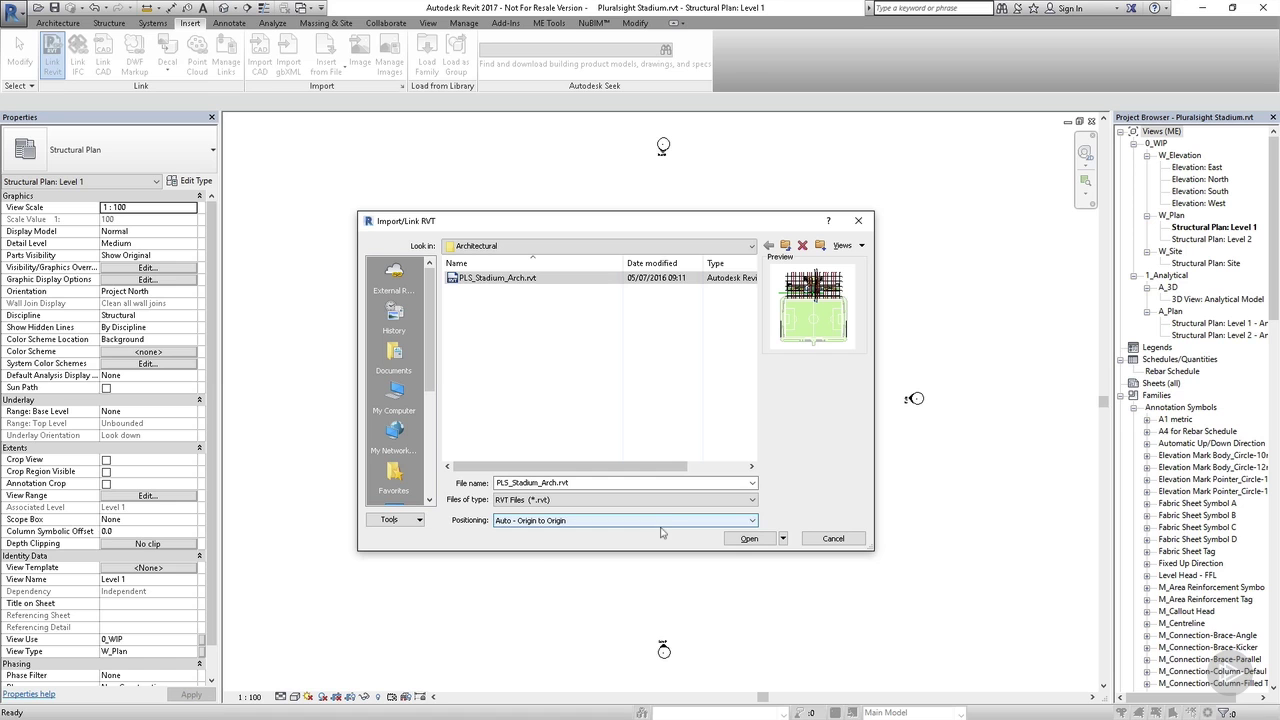
click(666, 524)
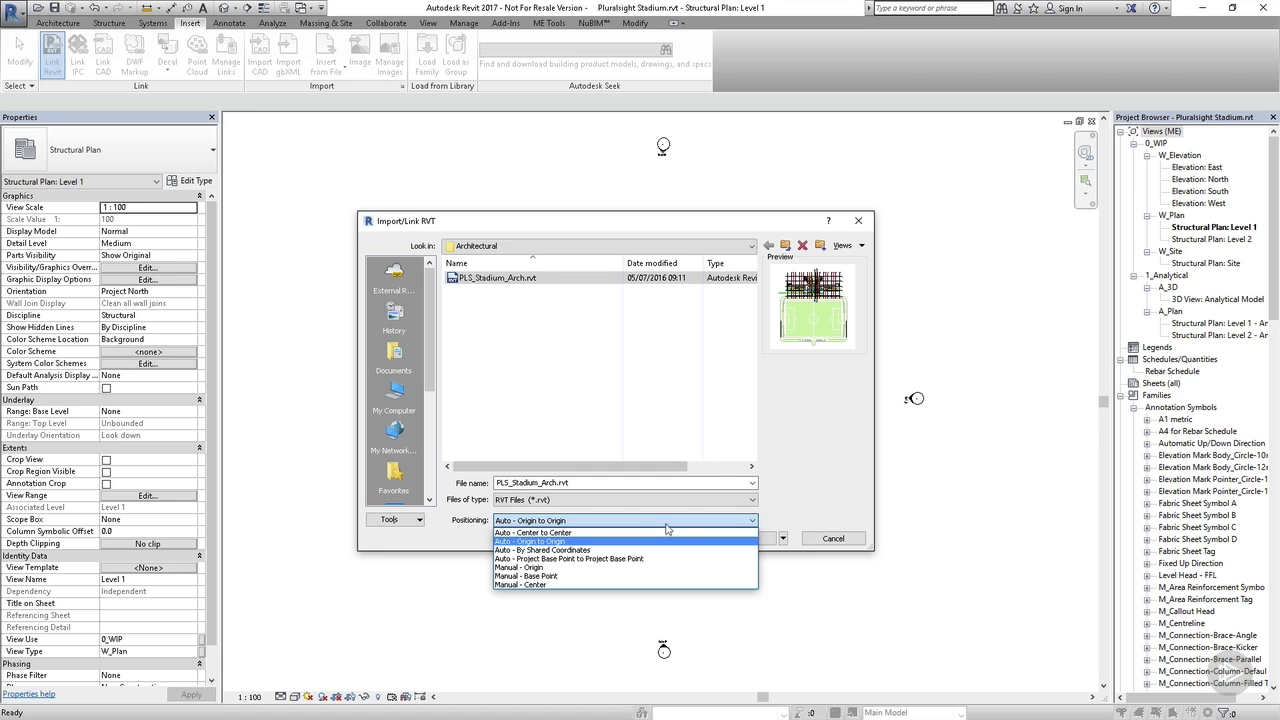
click(667, 541)
click(740, 539)
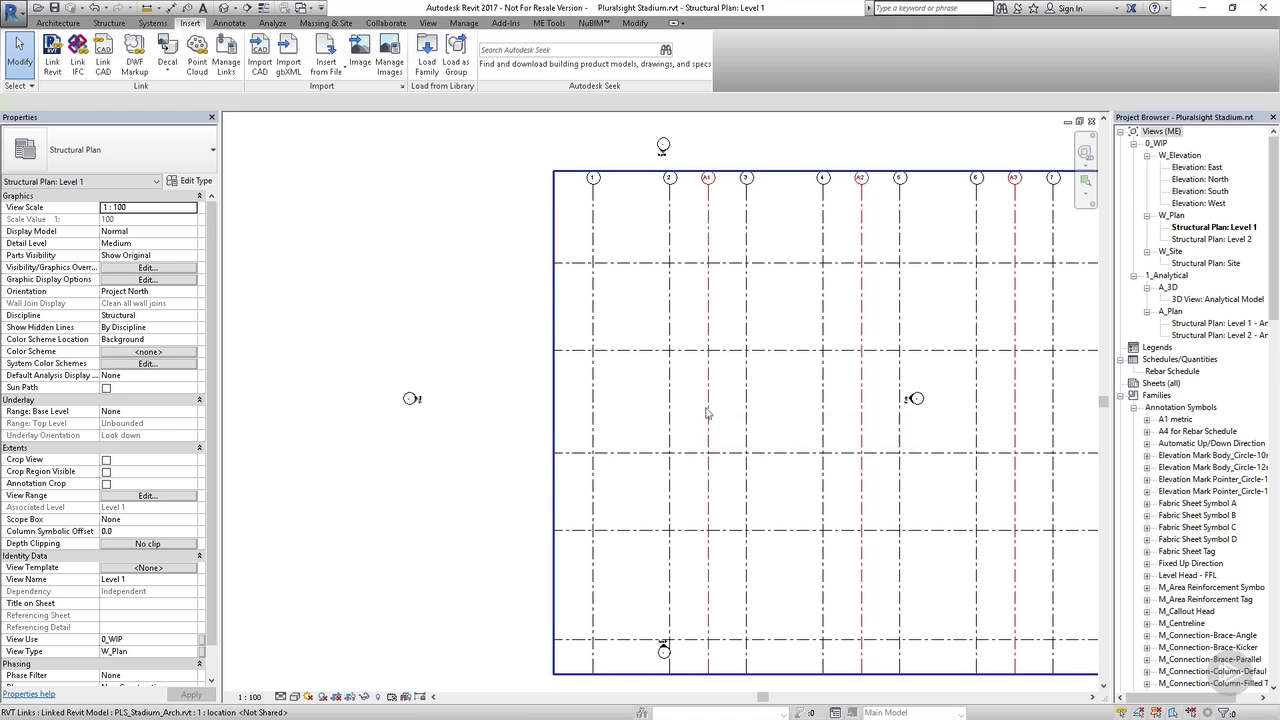
Select the linked stadium model to confirm its Shared Site reads Not Shared, then deselect it
click(706, 410)
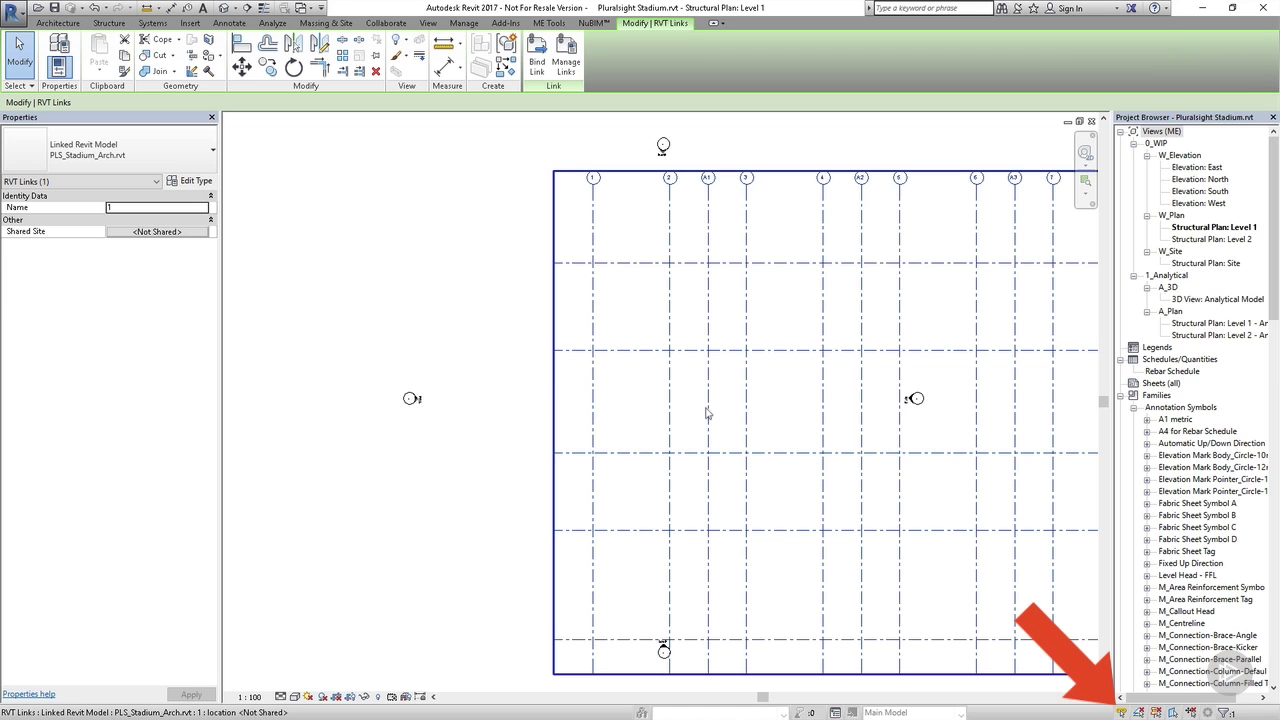
click(517, 437)
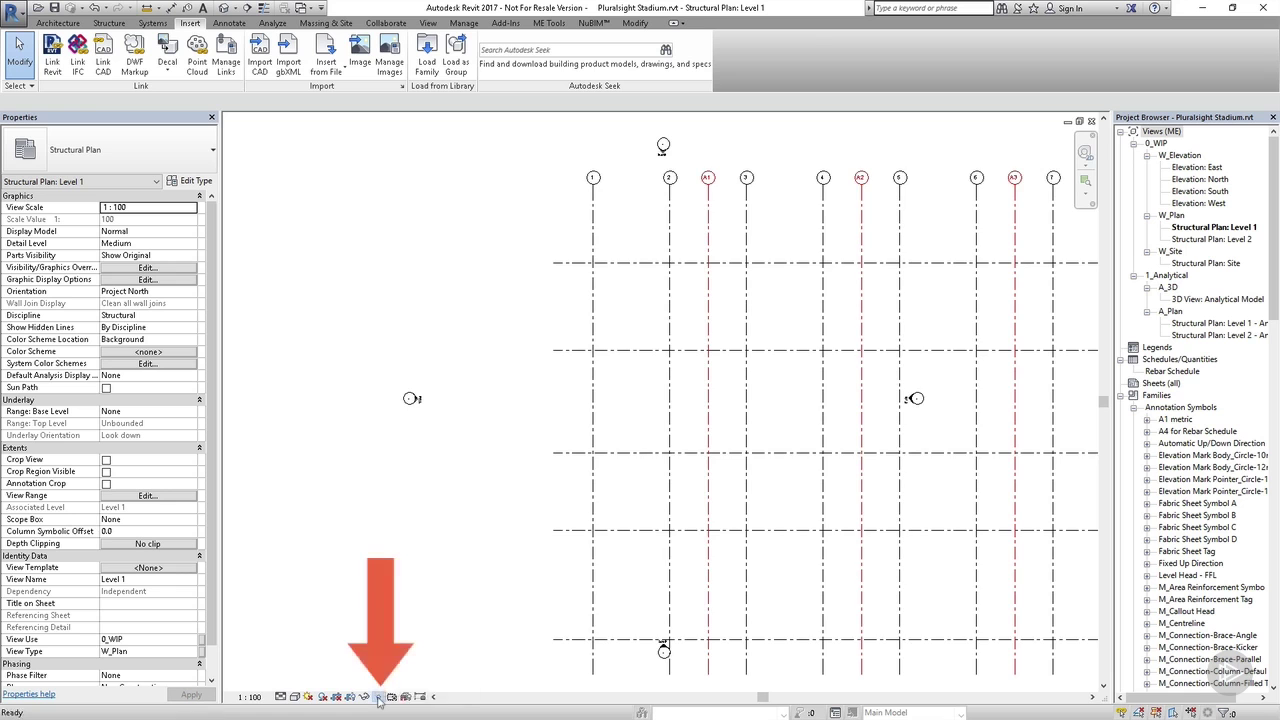
Reveal hidden elements and check that the project base point and survey point both sit at 0,0,0
click(377, 697)
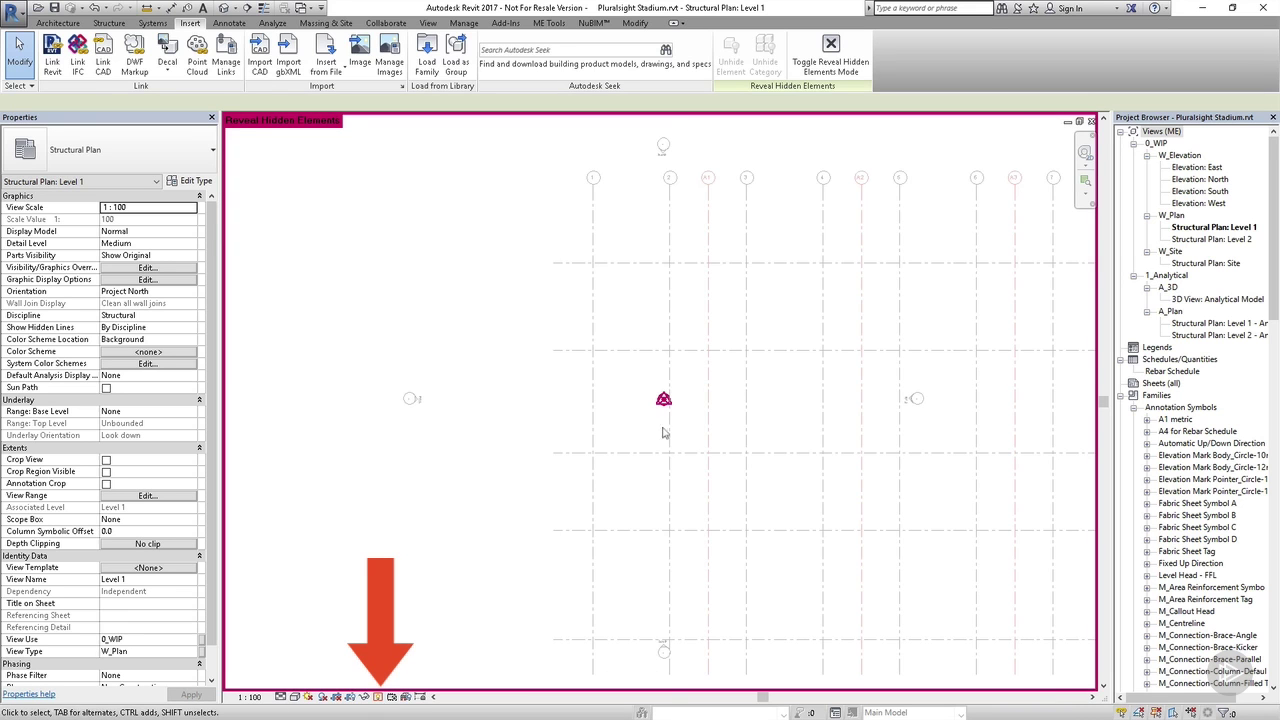
scroll(663, 432, up, 3)
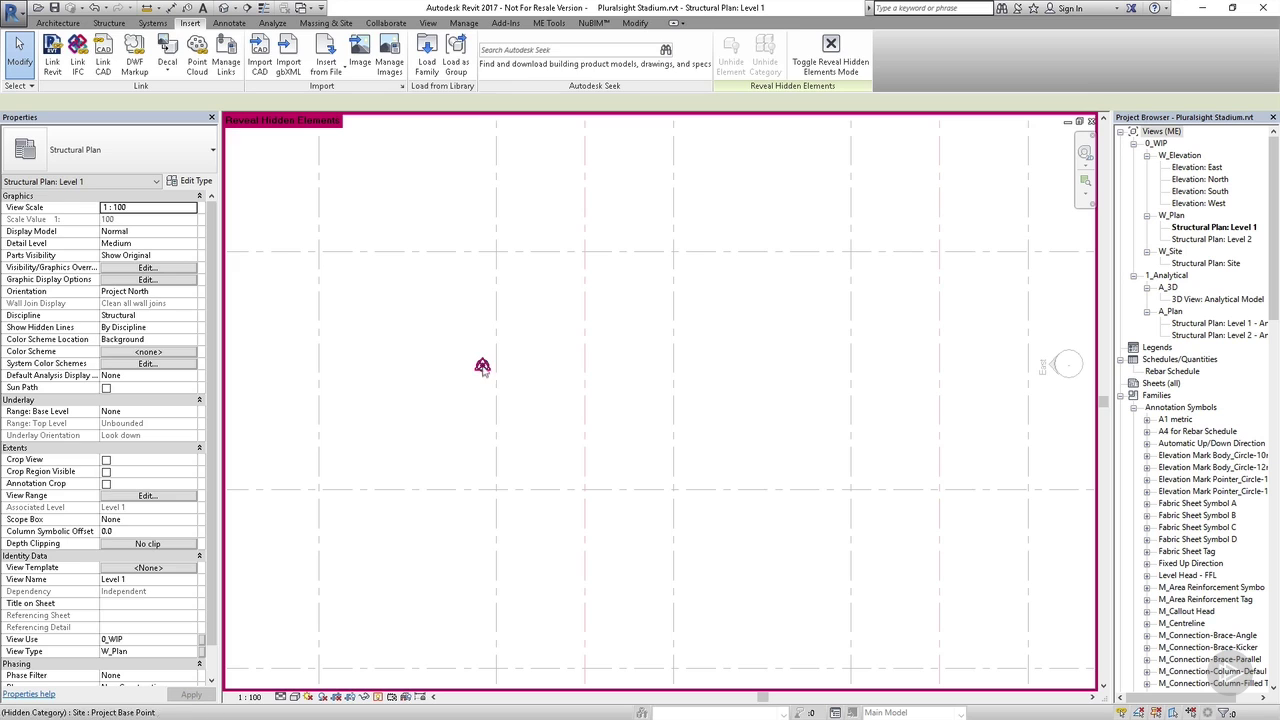
click(483, 367)
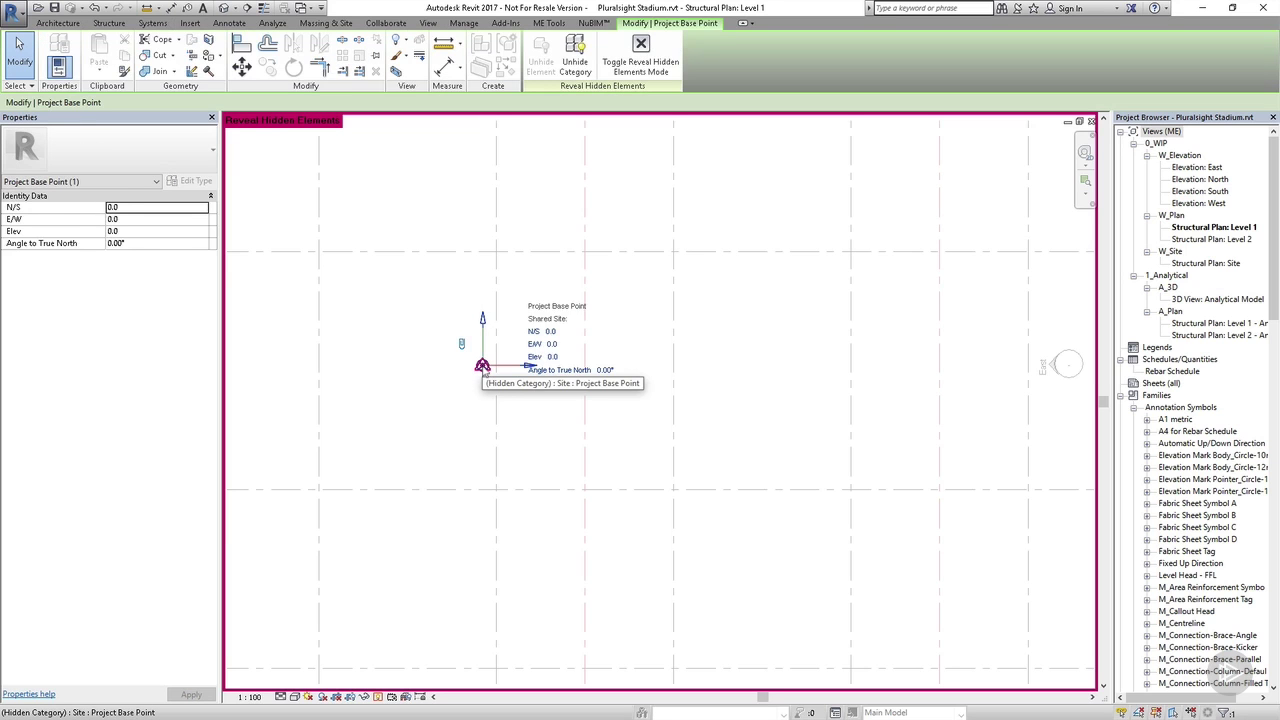
key(Tab)
click(483, 368)
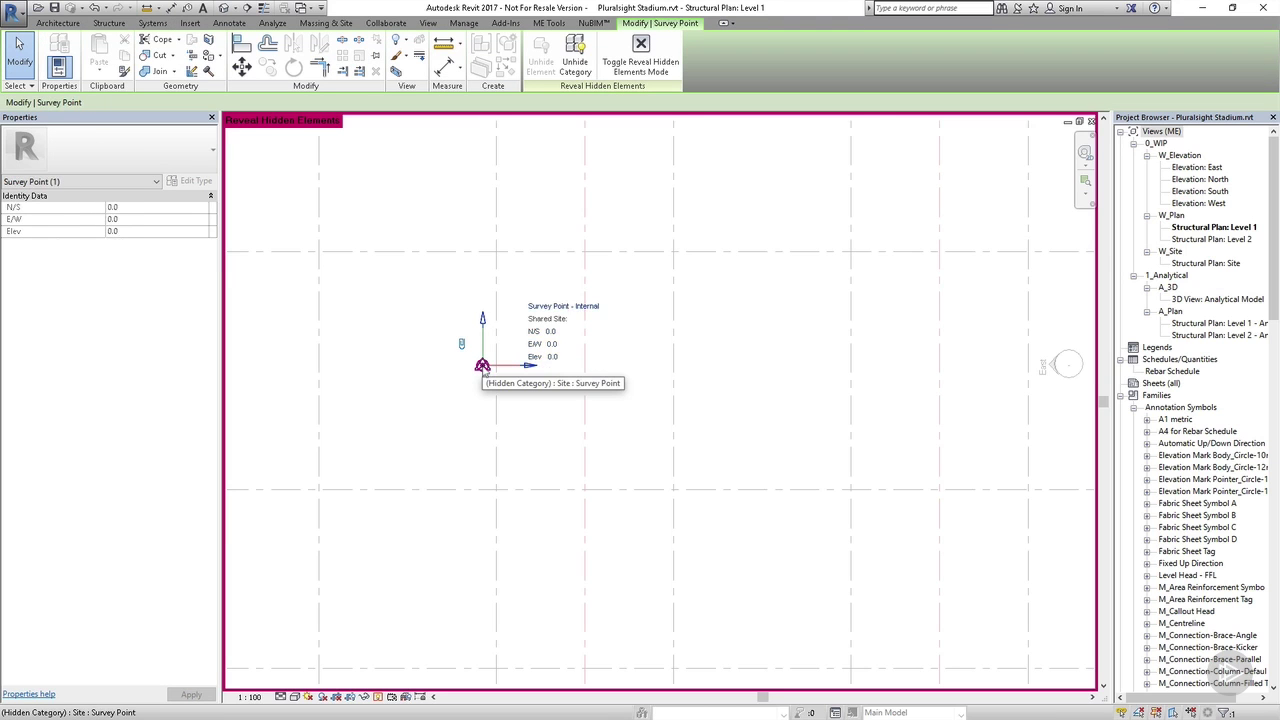
click(457, 421)
scroll(455, 421, down, 1)
scroll(455, 421, down, 3)
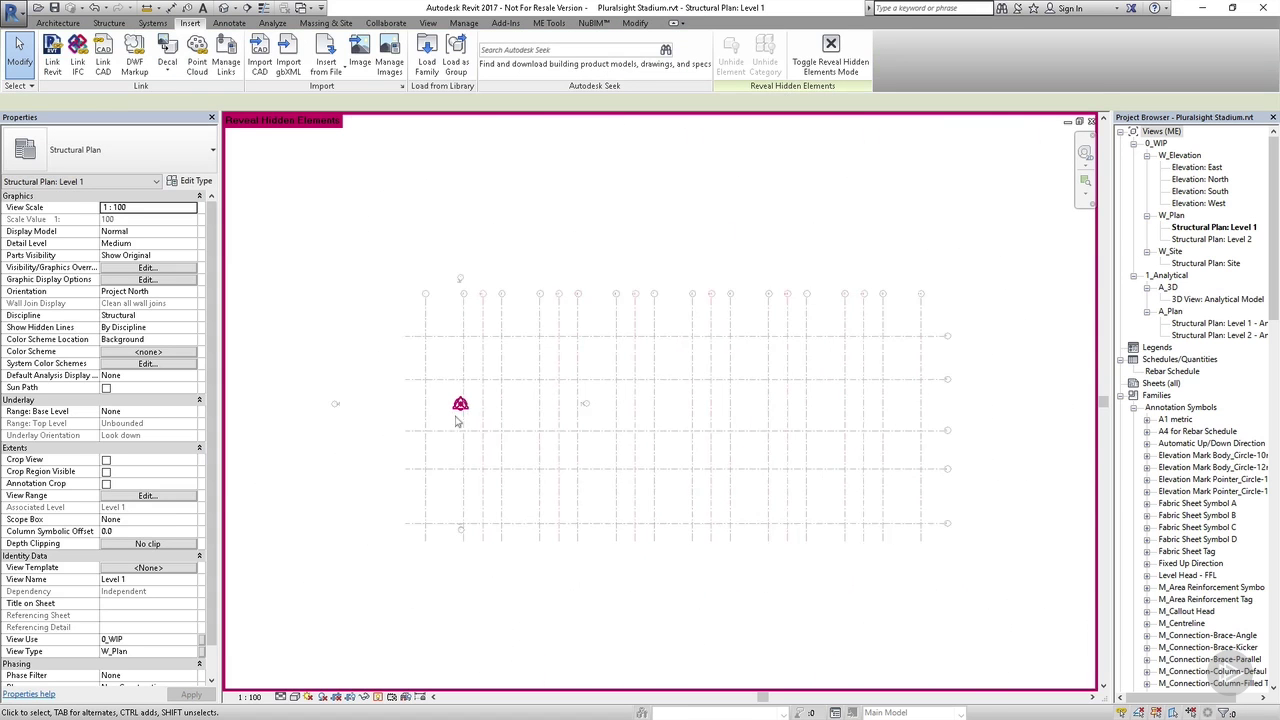
click(464, 23)
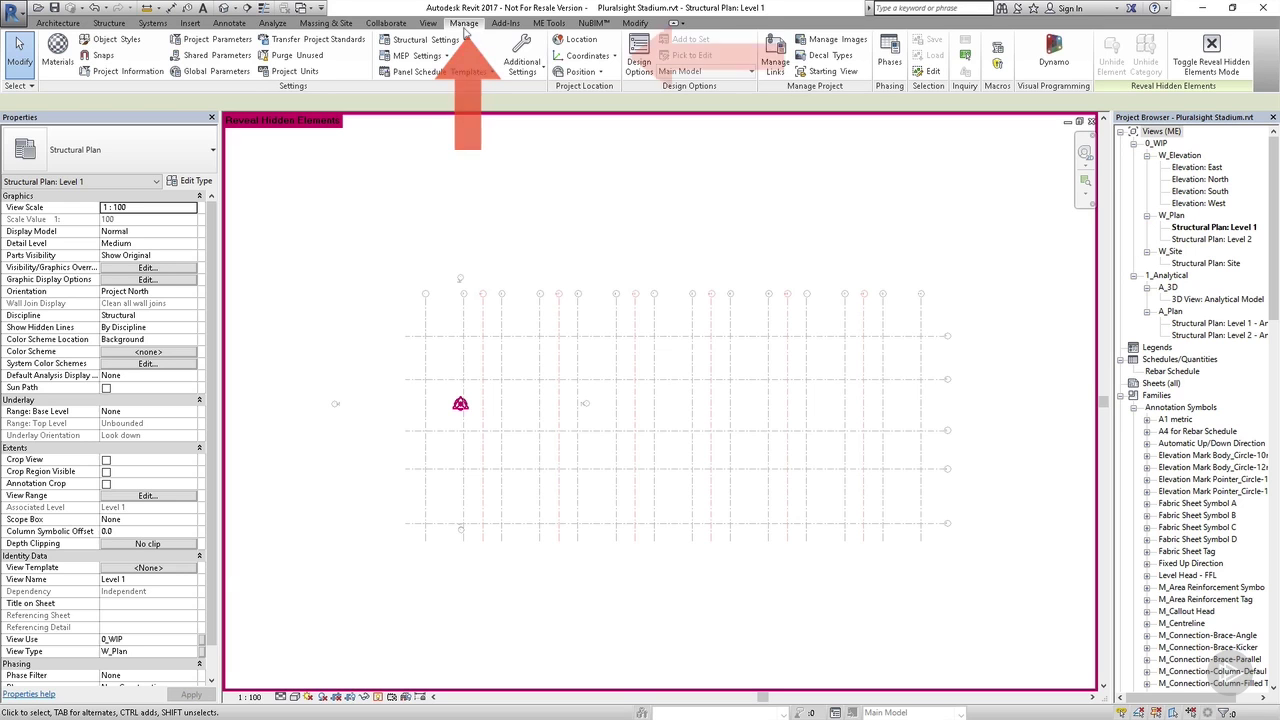
Acquire shared coordinates from the linked PLS_Stadium_Arch.rvt model
click(596, 56)
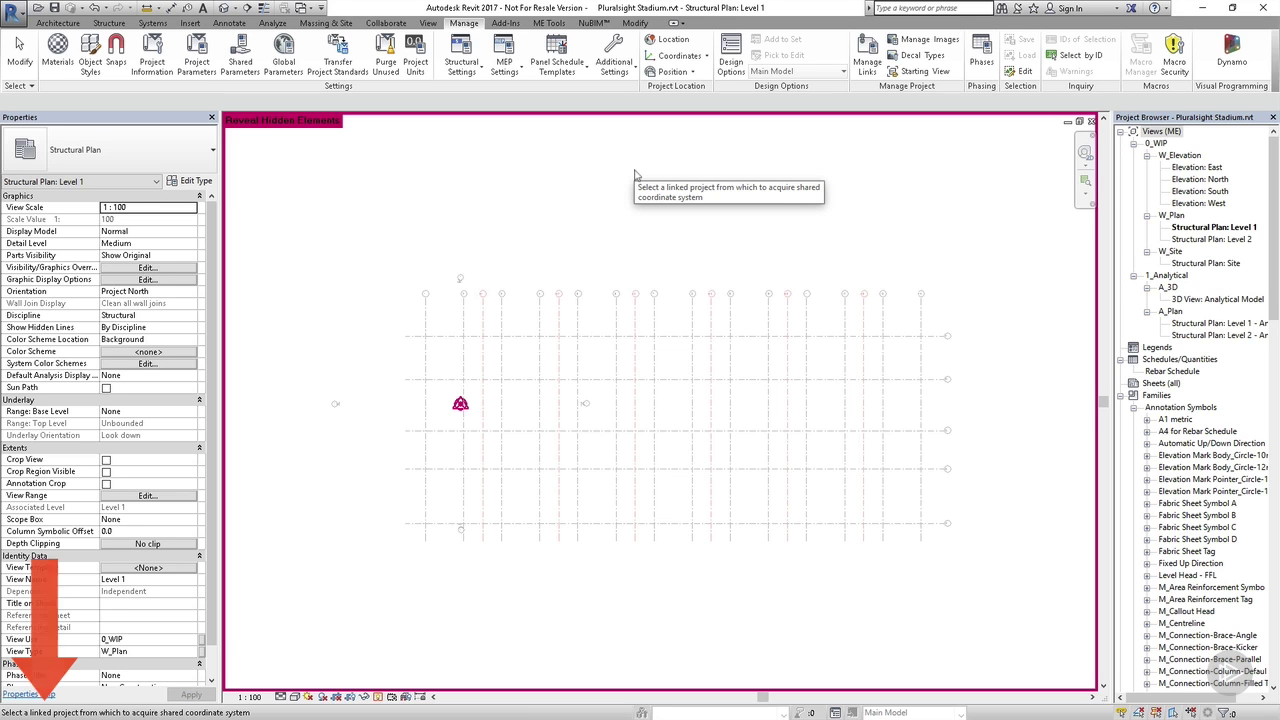
click(577, 320)
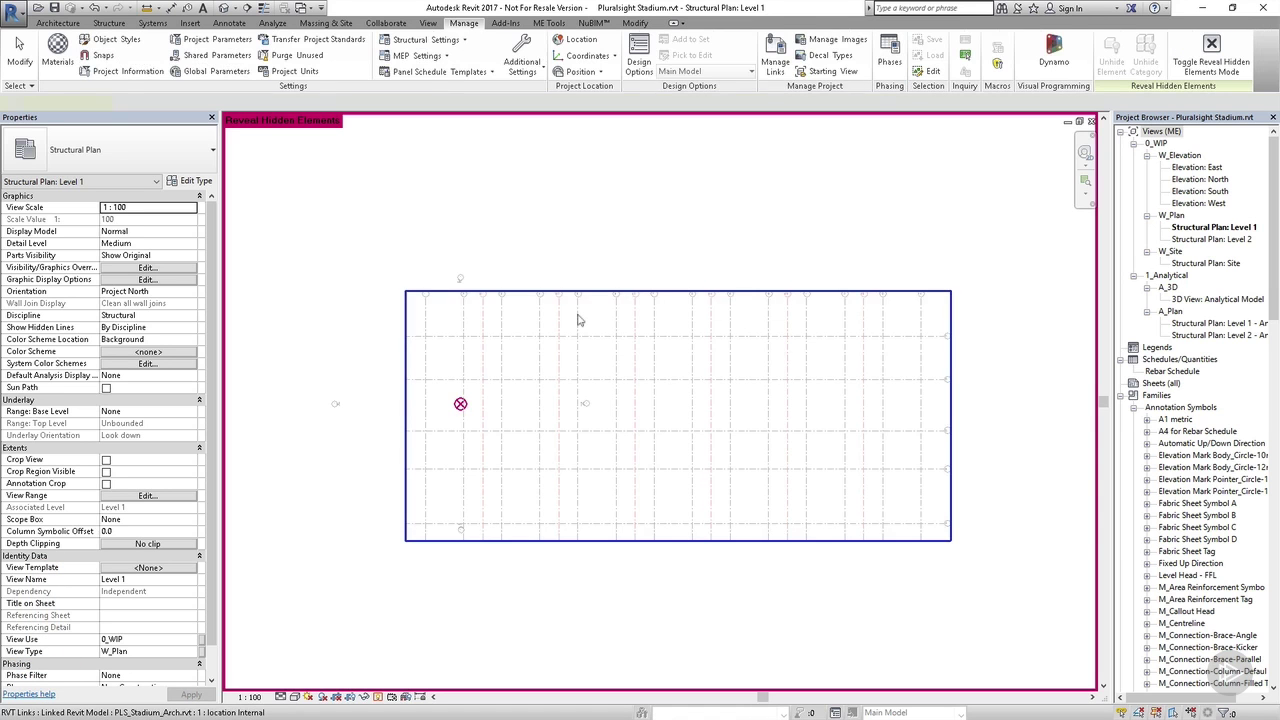
Unclip the project base point, move it to the bottom-left grid intersection, and clip it again
click(461, 405)
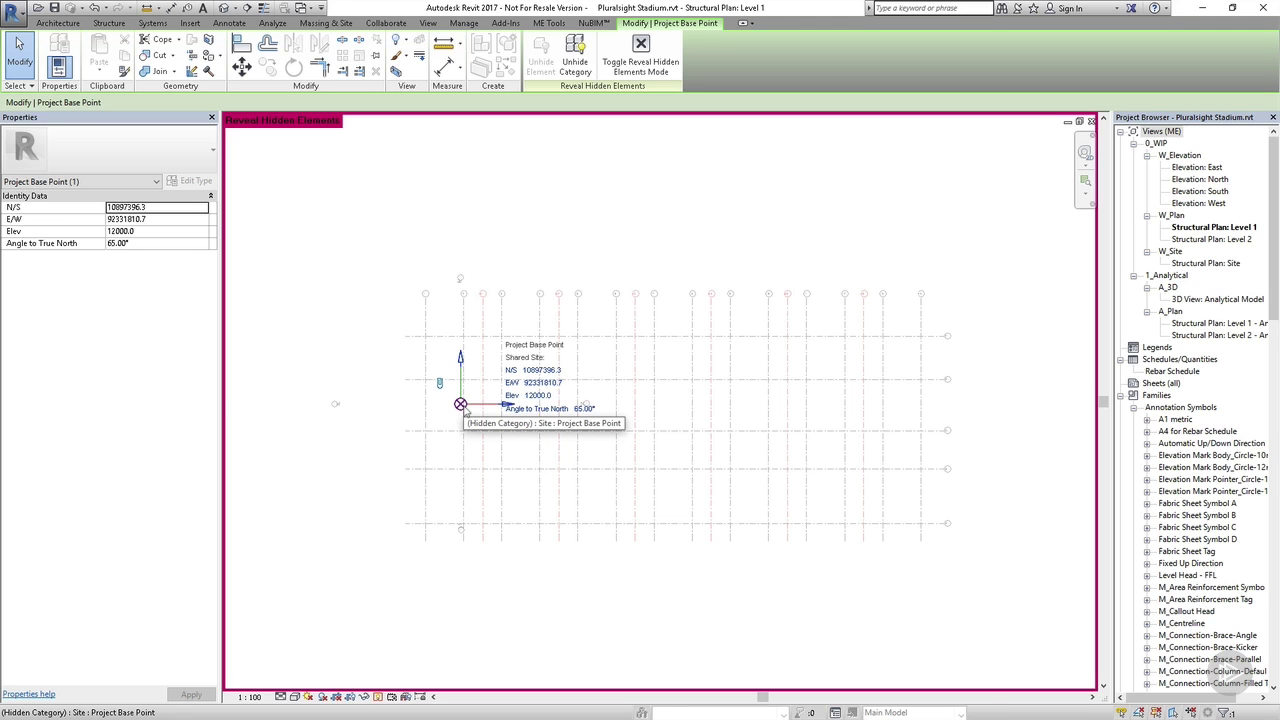
scroll(462, 407, up, 2)
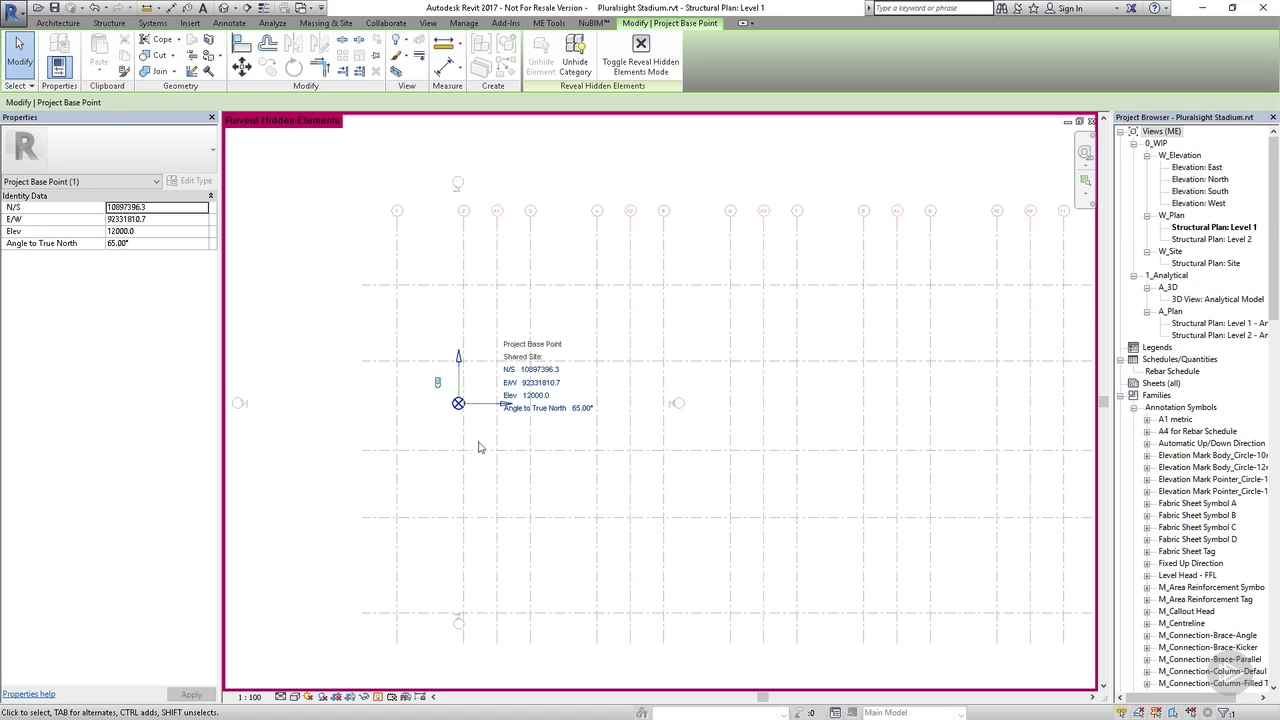
click(438, 384)
click(241, 65)
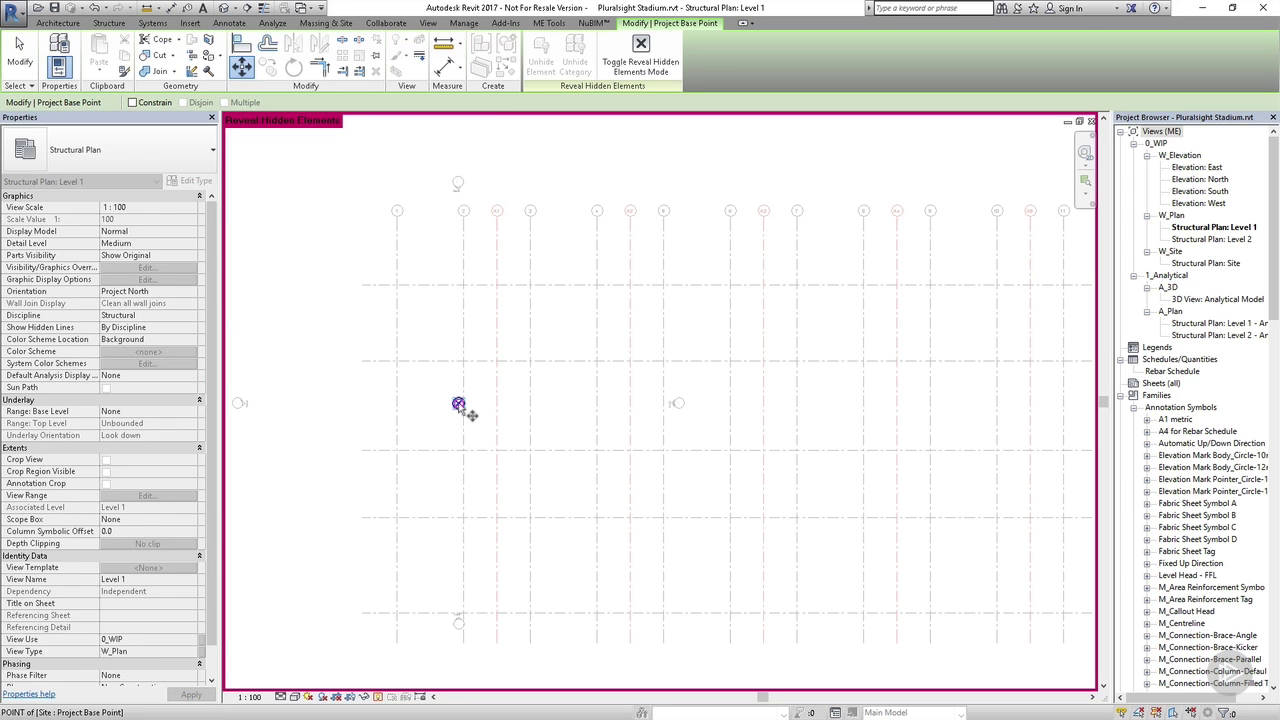
click(458, 403)
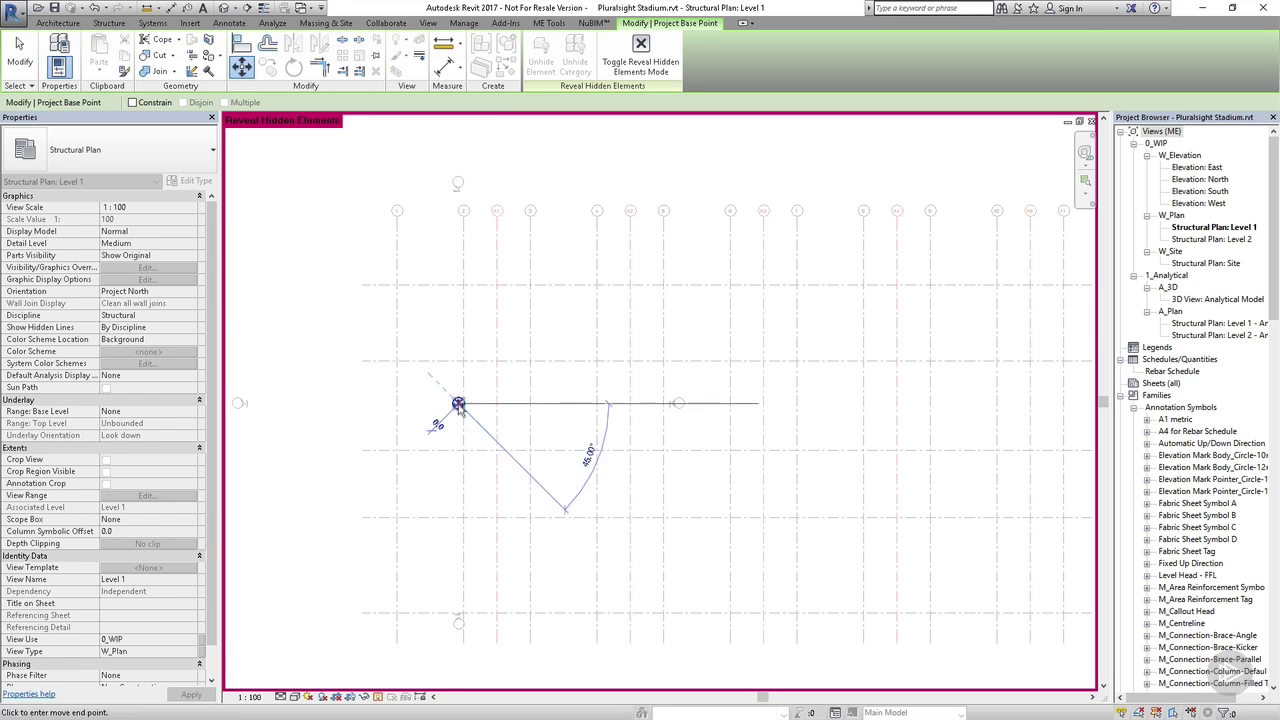
click(396, 614)
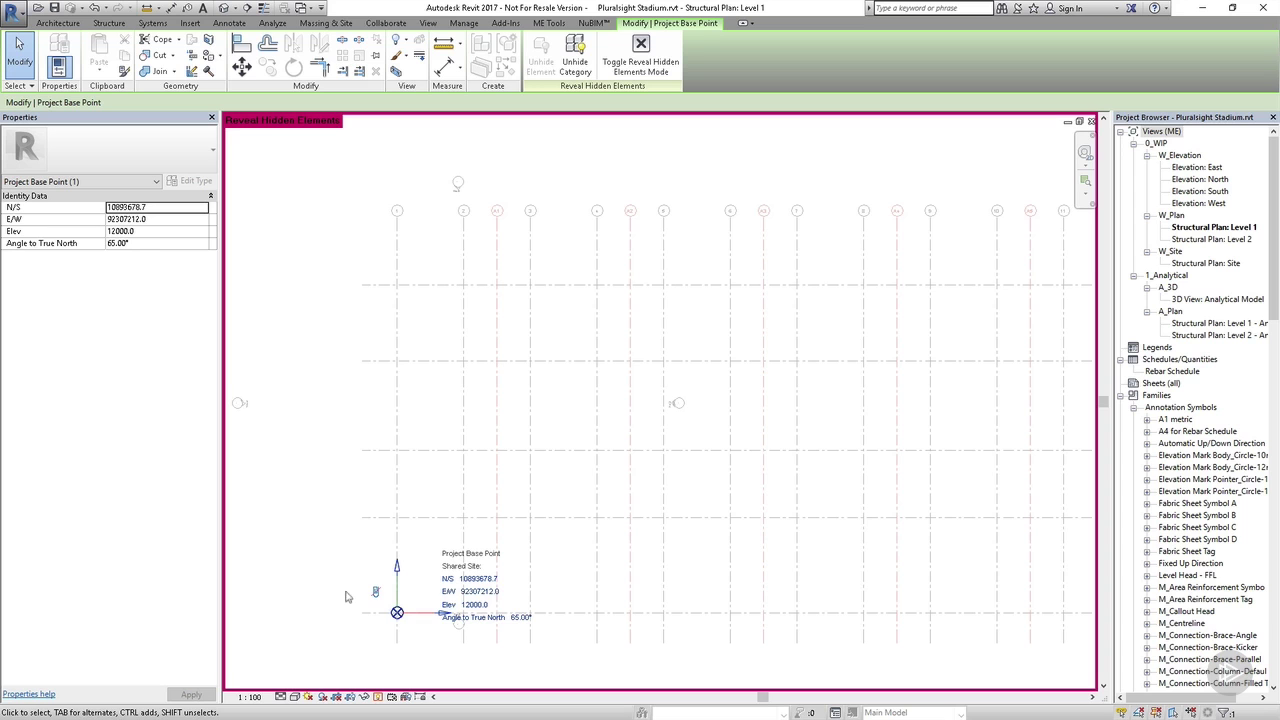
click(376, 592)
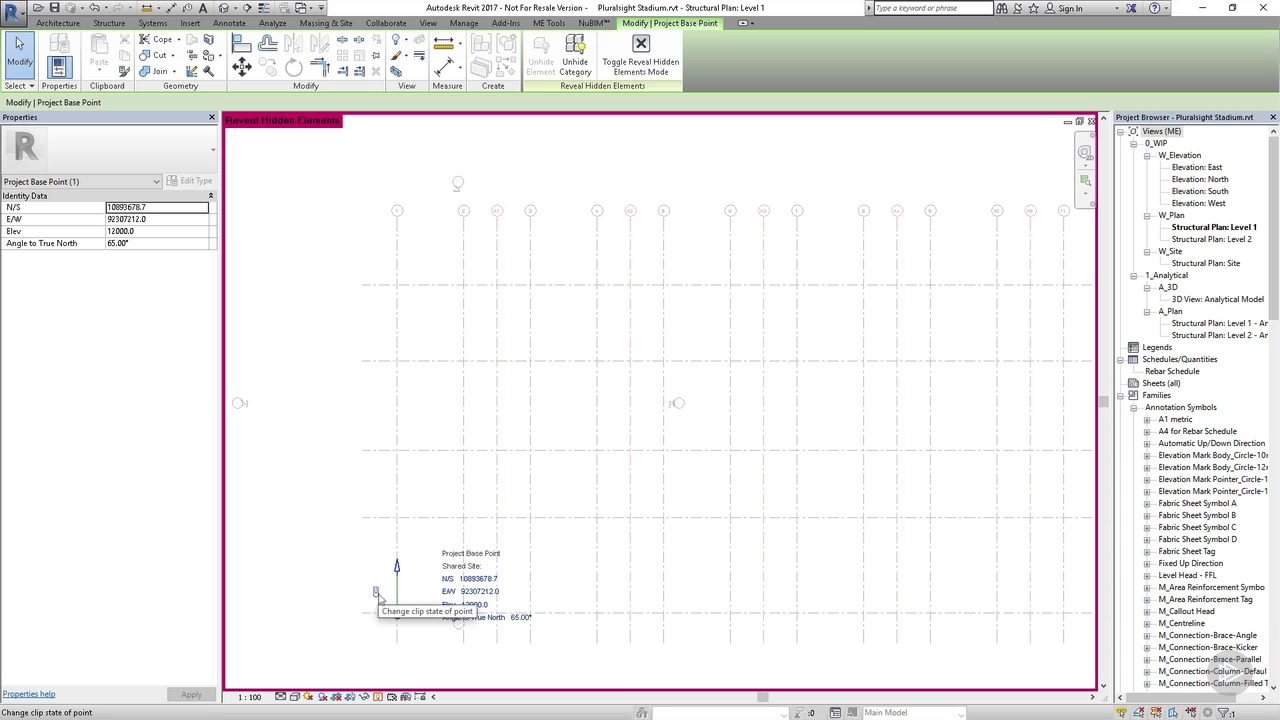
click(572, 566)
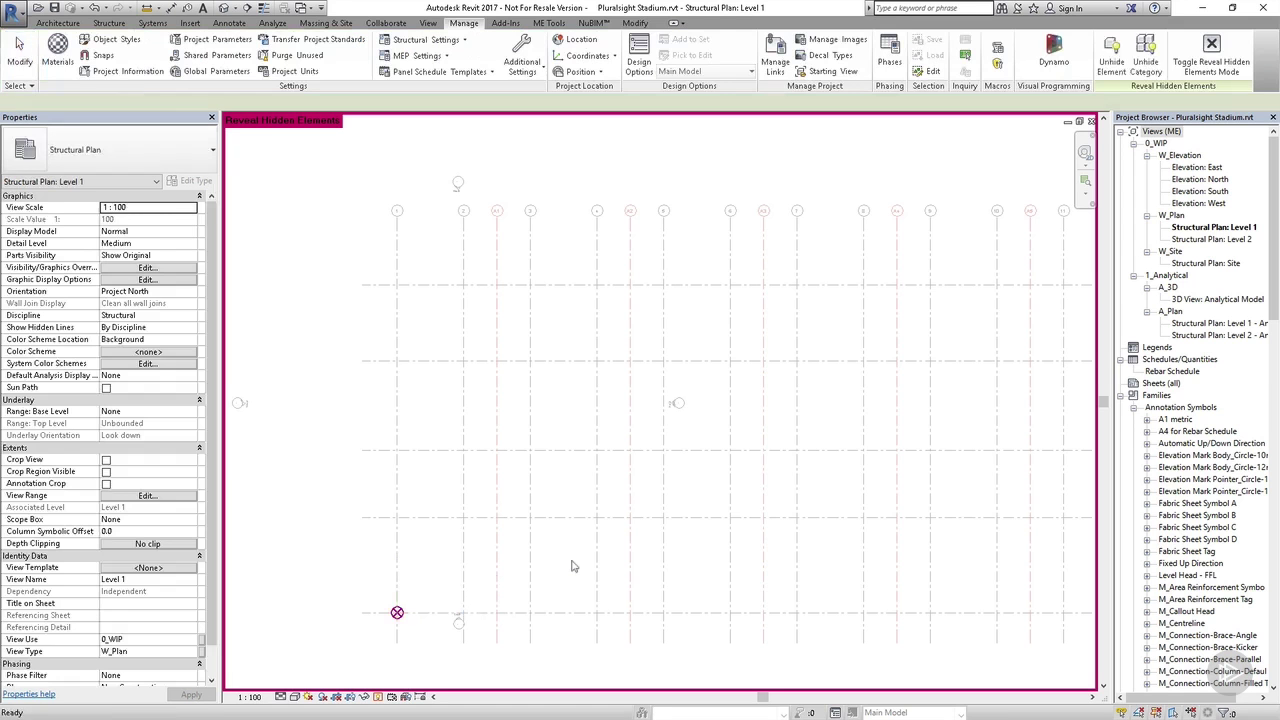
right_click(573, 566)
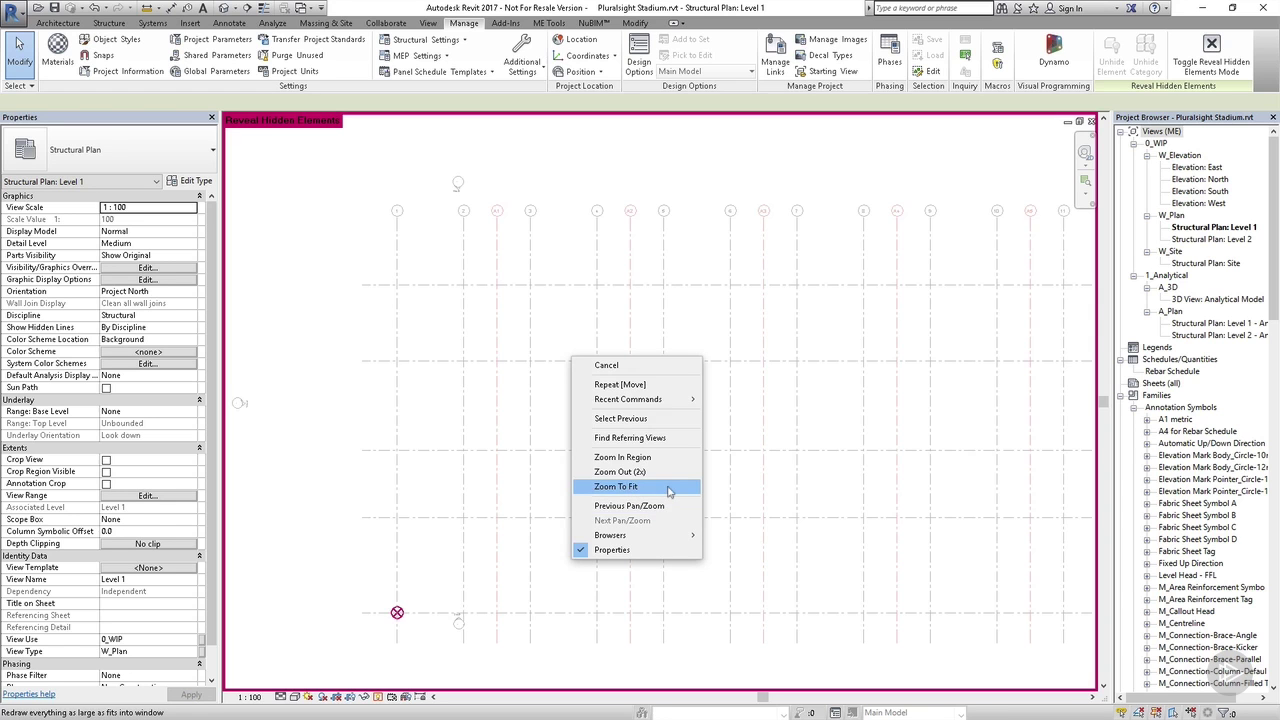
click(616, 487)
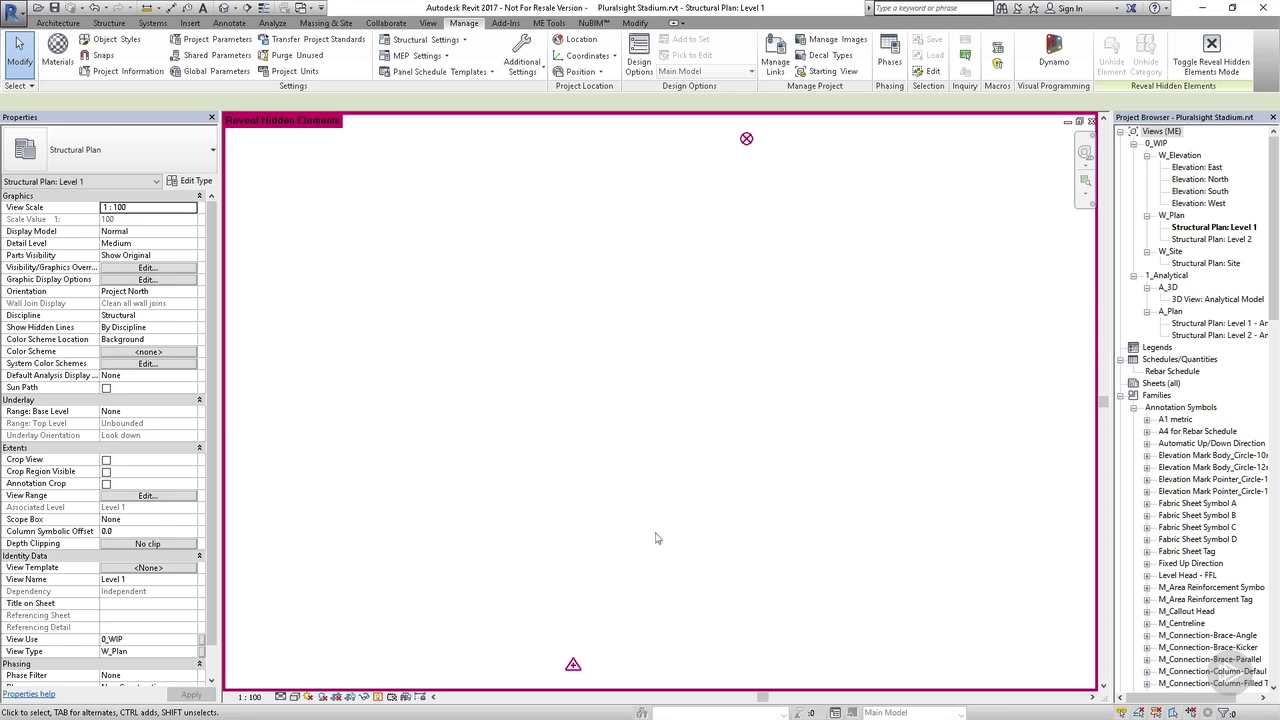
click(578, 673)
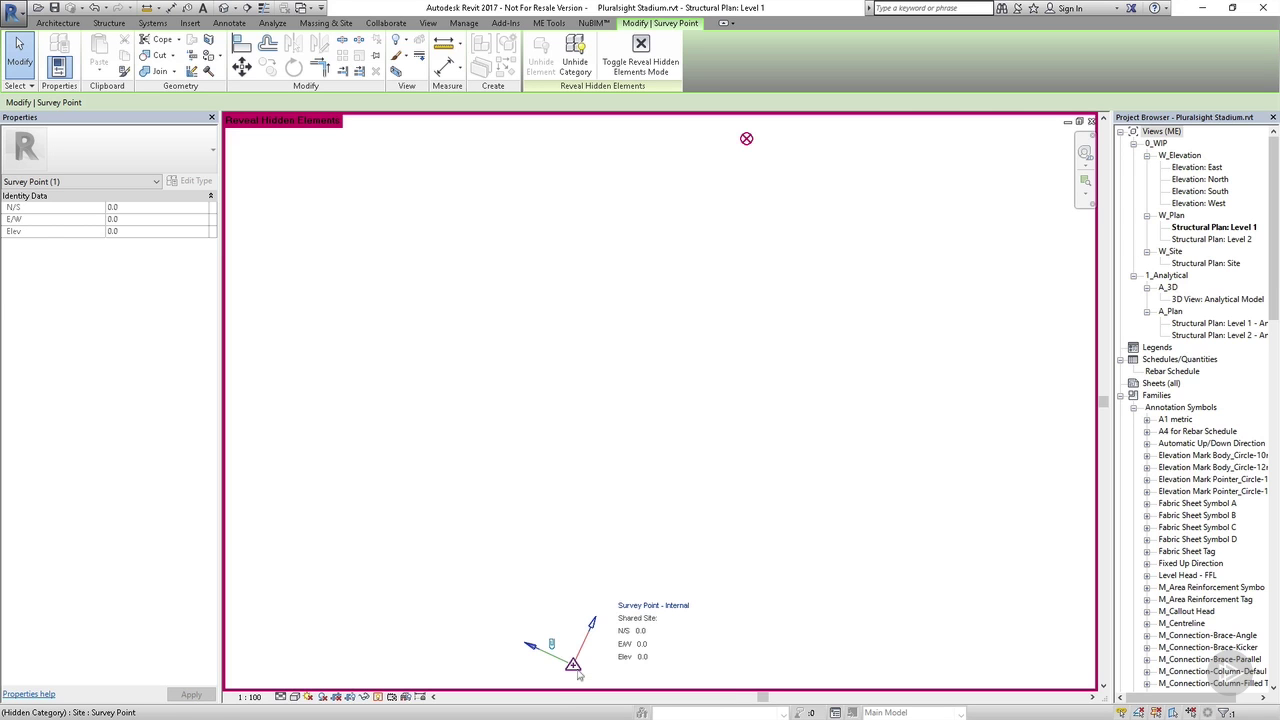
click(578, 575)
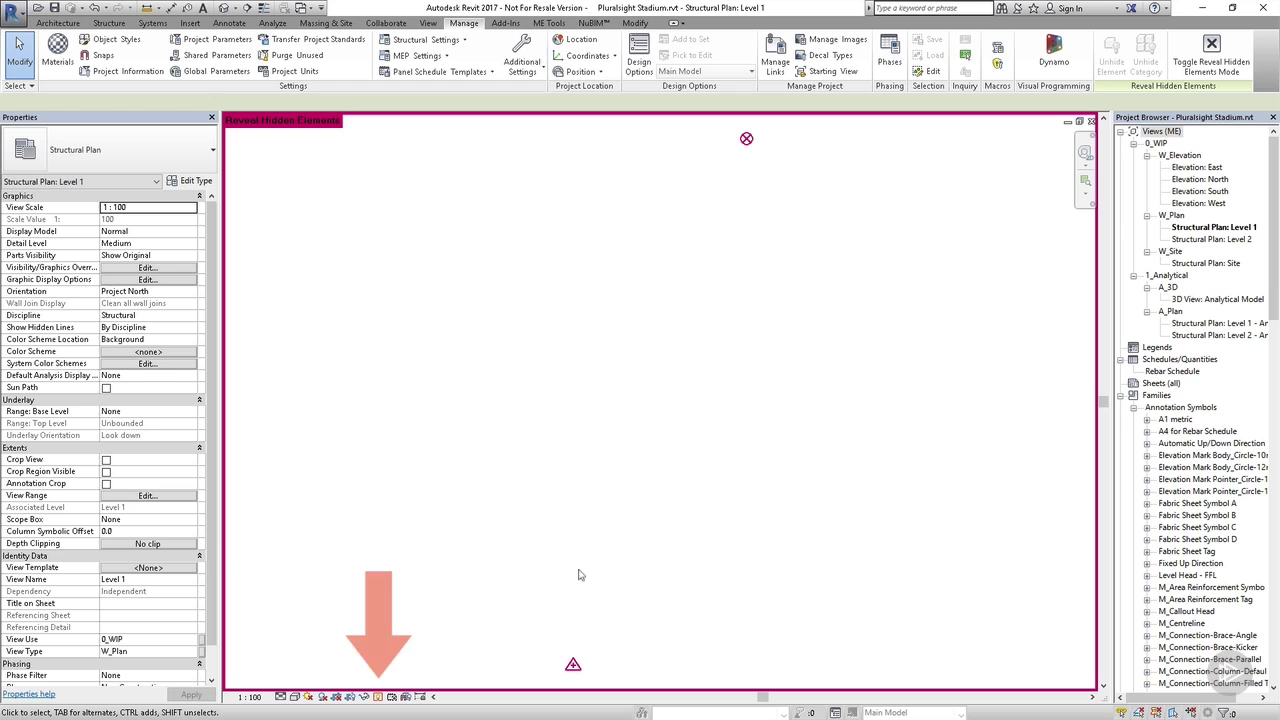
Turn off Reveal Hidden Elements and zoom the Level 1 plan to fit the whole grid
click(378, 697)
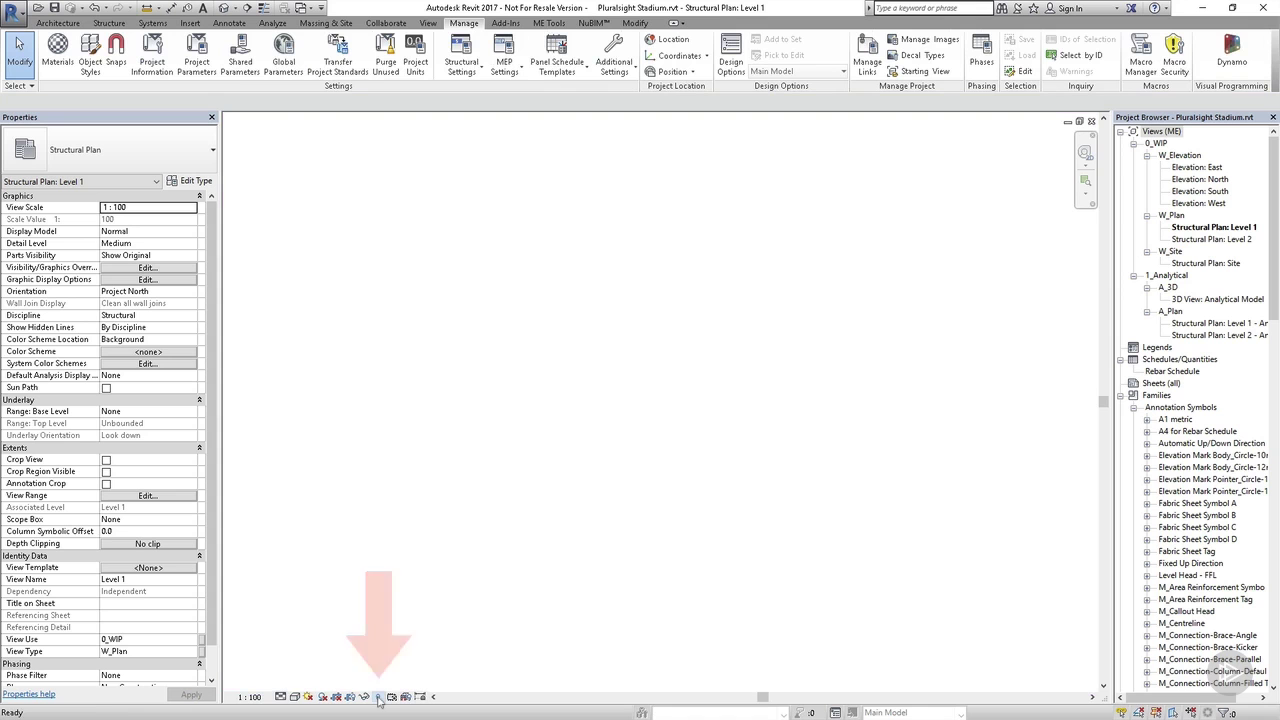
right_click(595, 470)
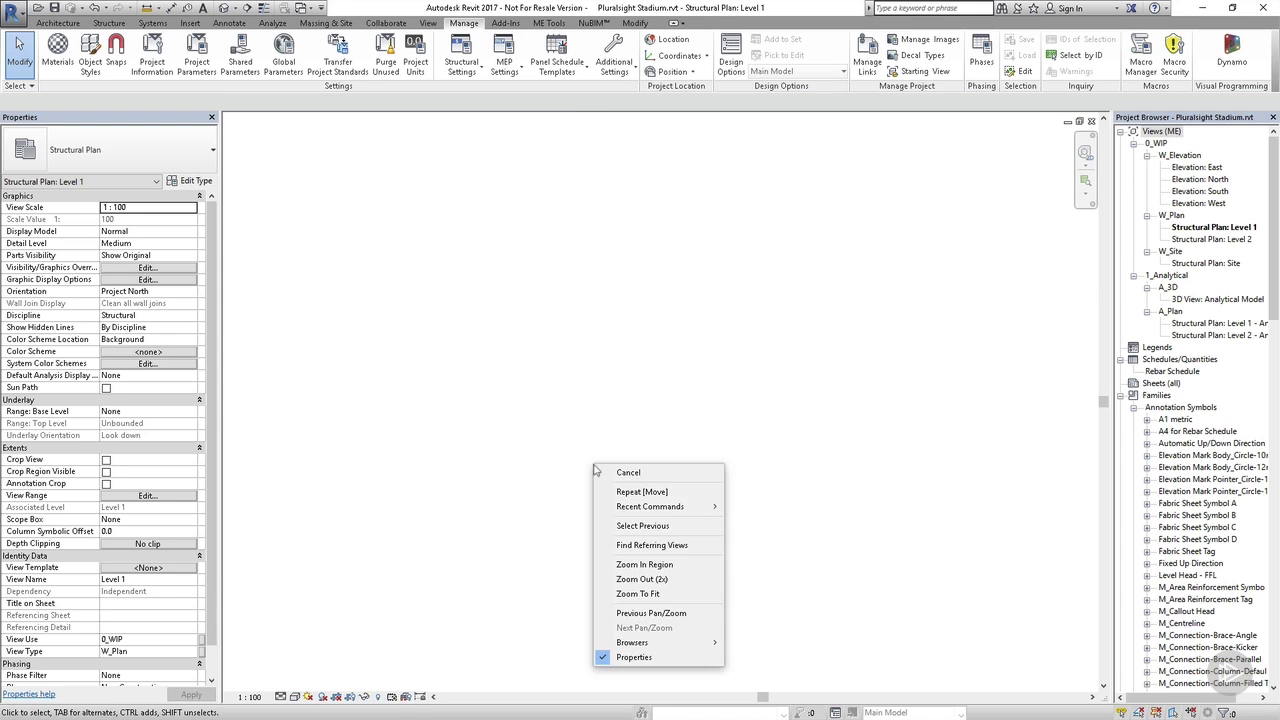
click(666, 594)
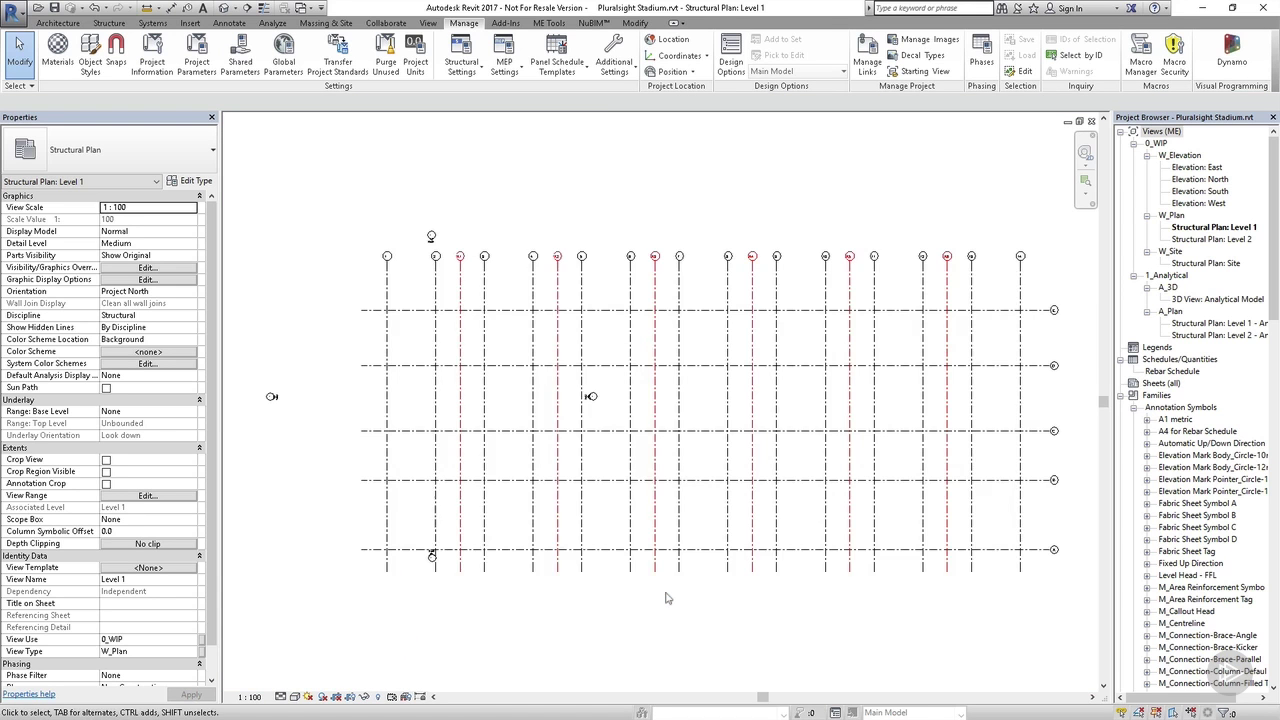